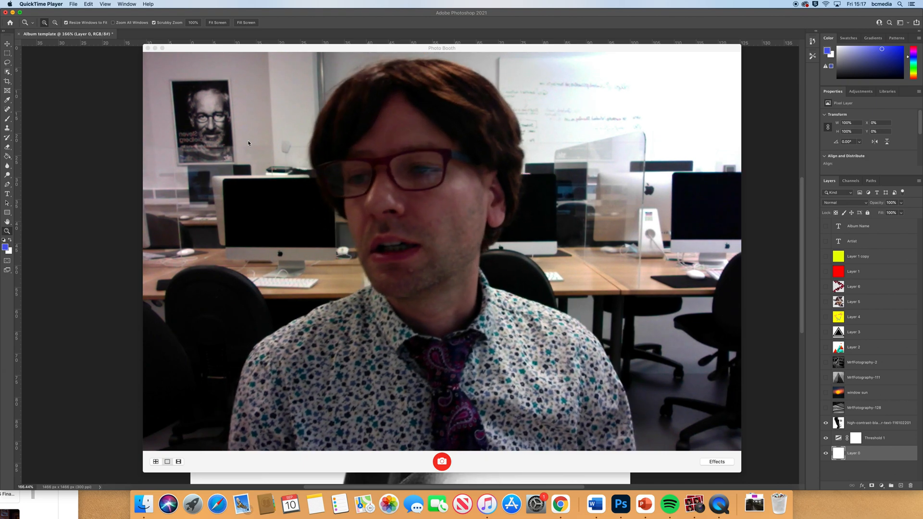
Step: Switch to Photoshop and briefly show and hide the MrfFotography-128 layer
click(605, 16)
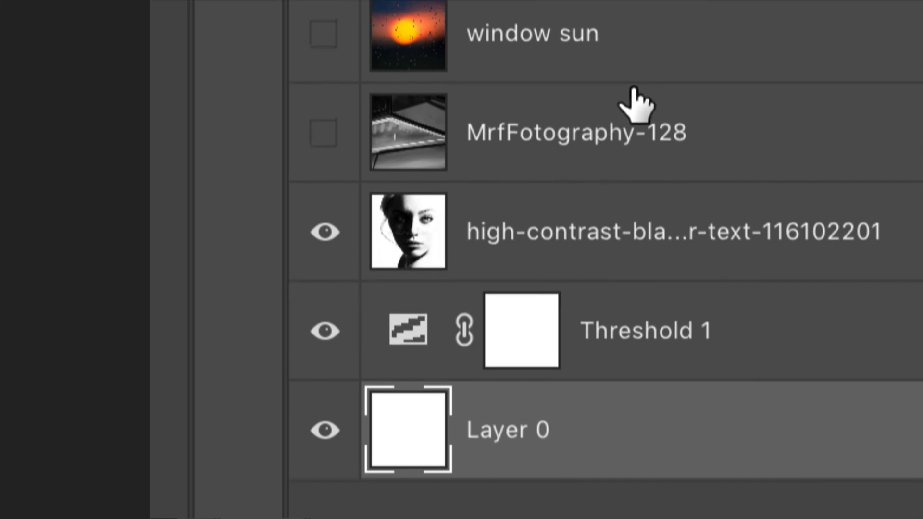
click(330, 128)
click(330, 127)
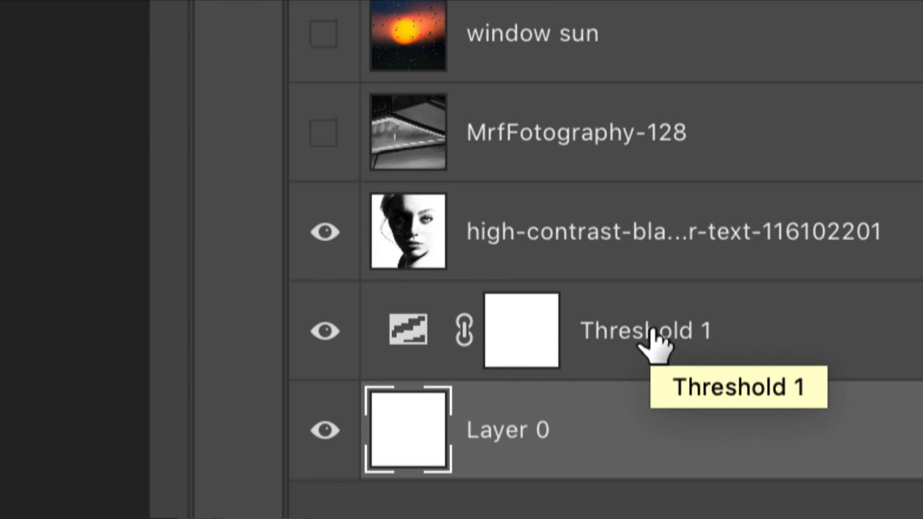
Step: Move the high-contrast portrait layer beneath the Threshold 1 adjustment layer so the threshold effect applies to it
drag(651, 332, 591, 253)
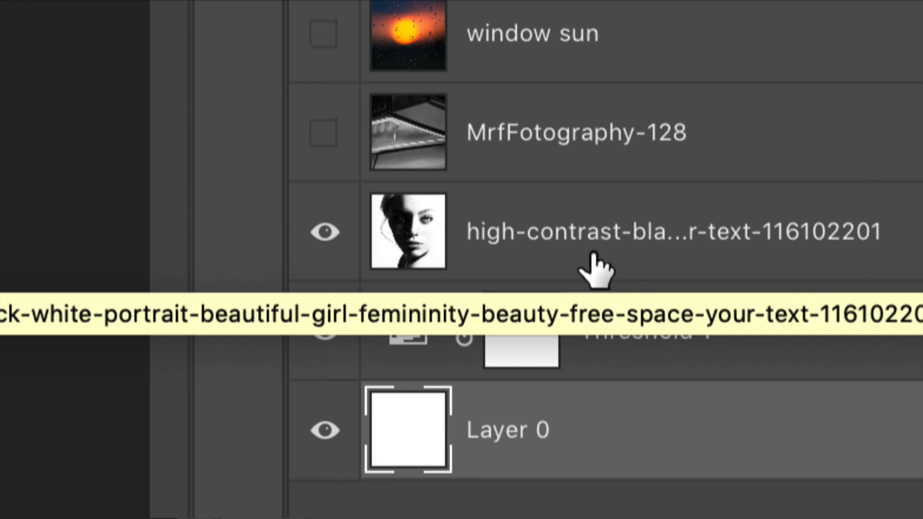
click(522, 227)
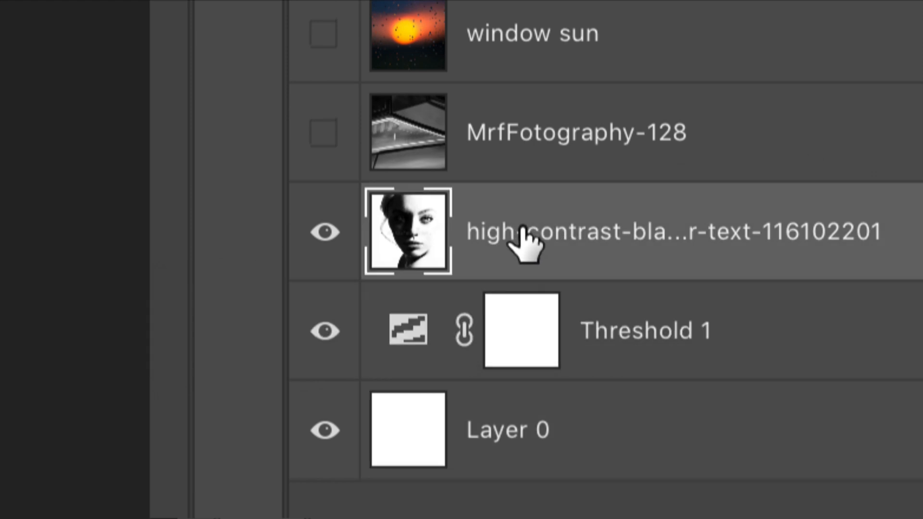
mouse_move(524, 231)
mouse_down()
mouse_move(528, 356)
mouse_move(525, 258)
mouse_move(535, 236)
mouse_up()
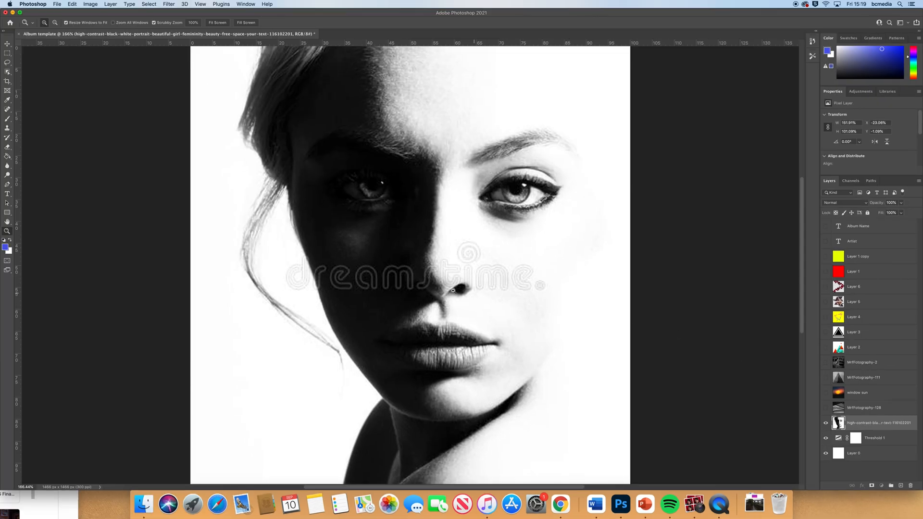
drag(891, 425, 882, 446)
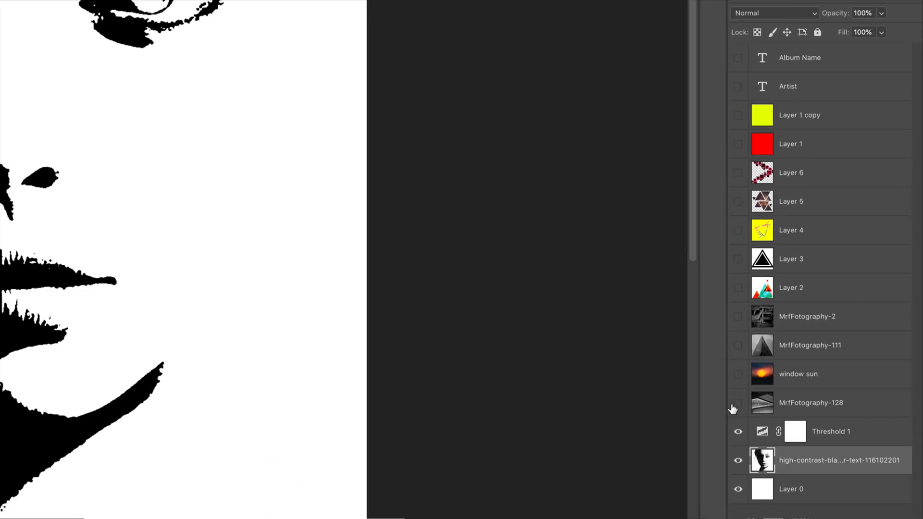
Step: Try the visible MrfFotography-128 layer beneath Threshold 1, and return it above the adjustment layer and hide it
click(737, 403)
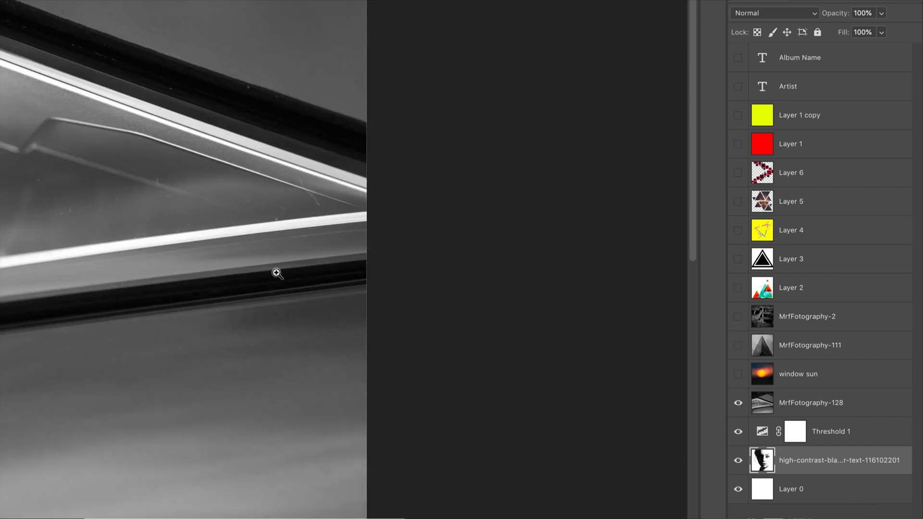
drag(821, 404, 820, 445)
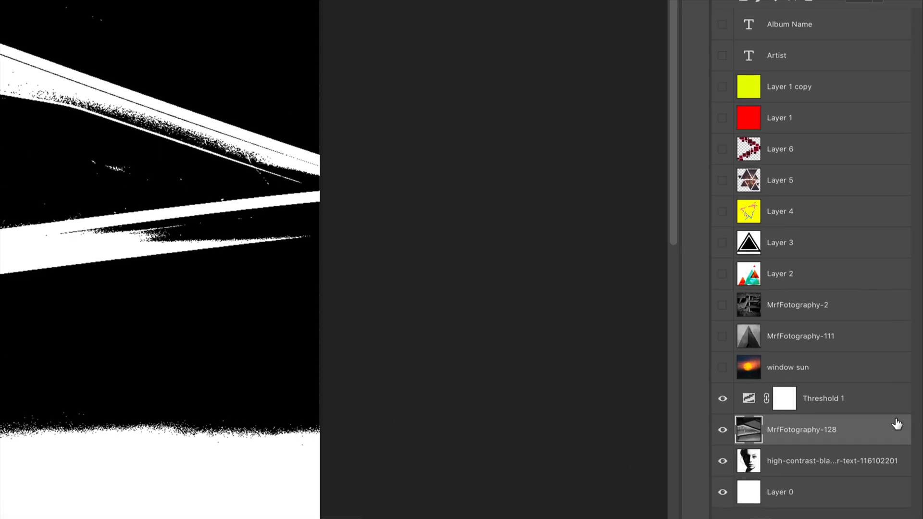
drag(832, 435, 822, 387)
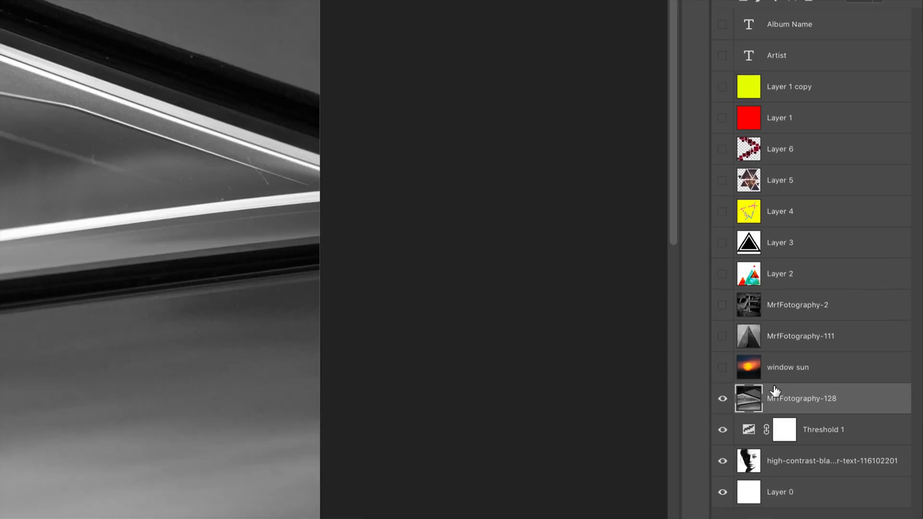
click(723, 400)
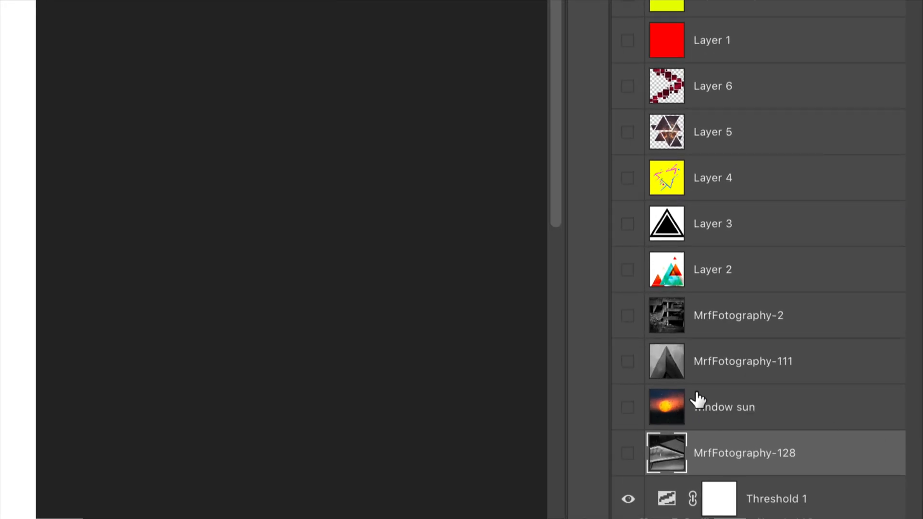
Step: Show the window sun layer, review its blending modes while keeping Normal, and hide the layer again
click(627, 408)
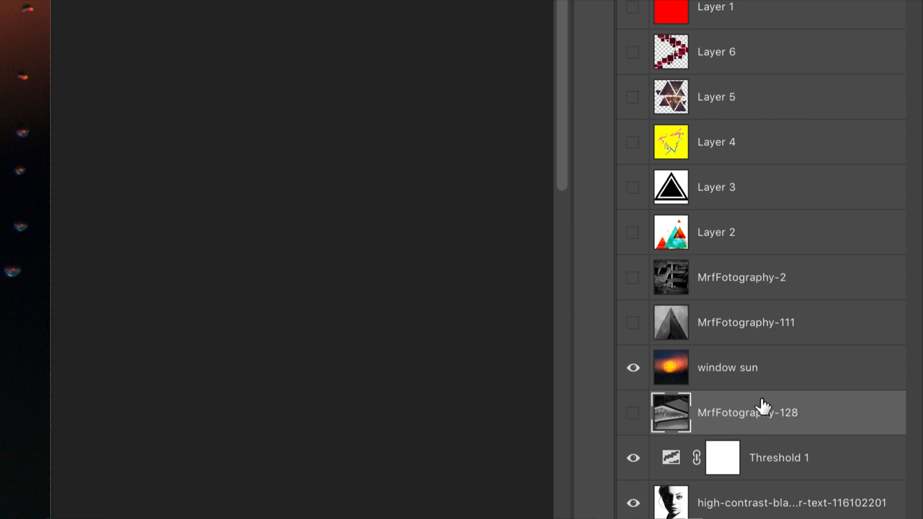
click(800, 369)
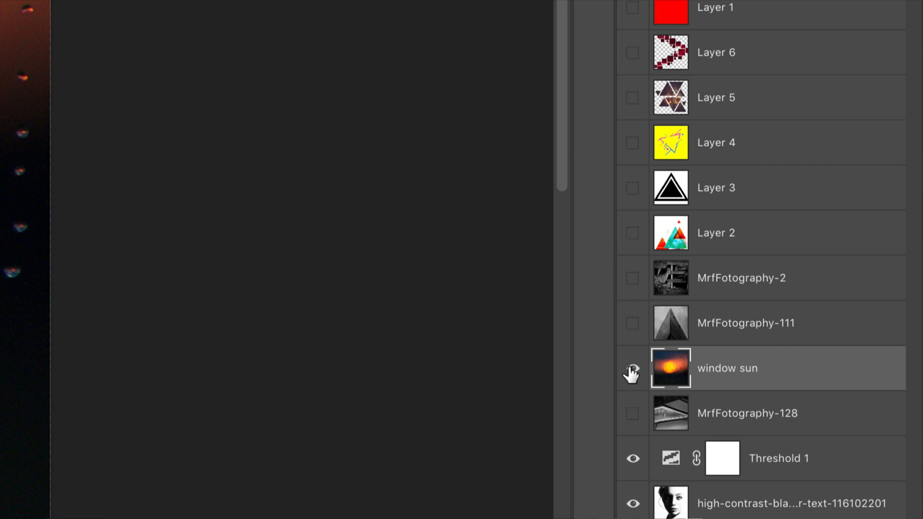
click(820, 334)
click(808, 370)
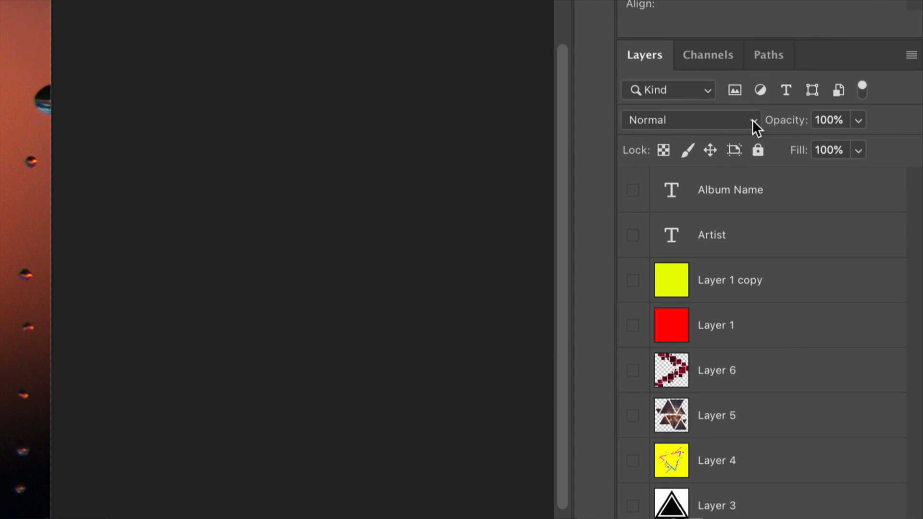
click(752, 120)
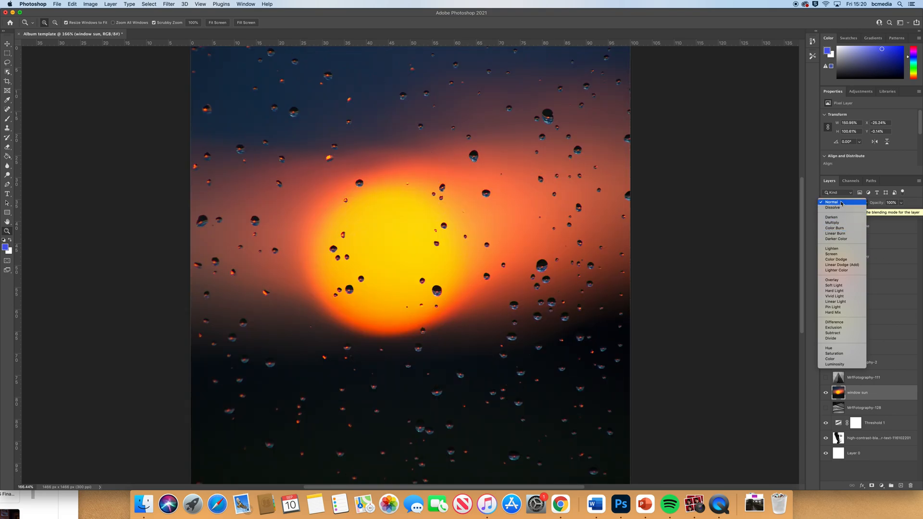
click(841, 203)
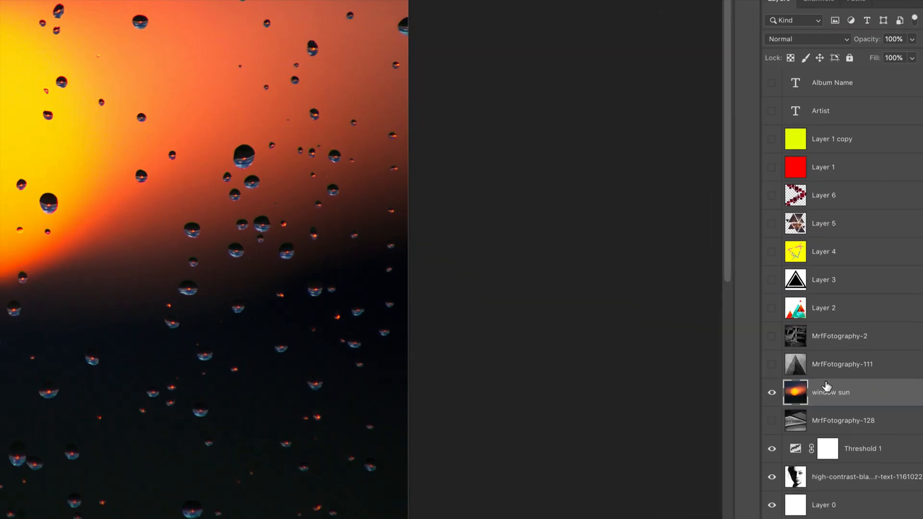
click(772, 392)
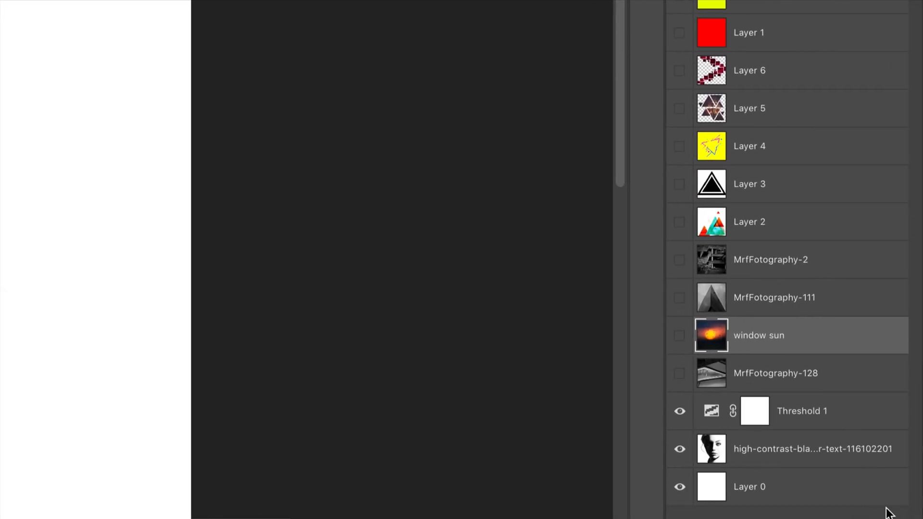
Step: Hide the high-contrast portrait layer and place 20200213-_MG_0134.jpg from the desktop into the album template
click(677, 362)
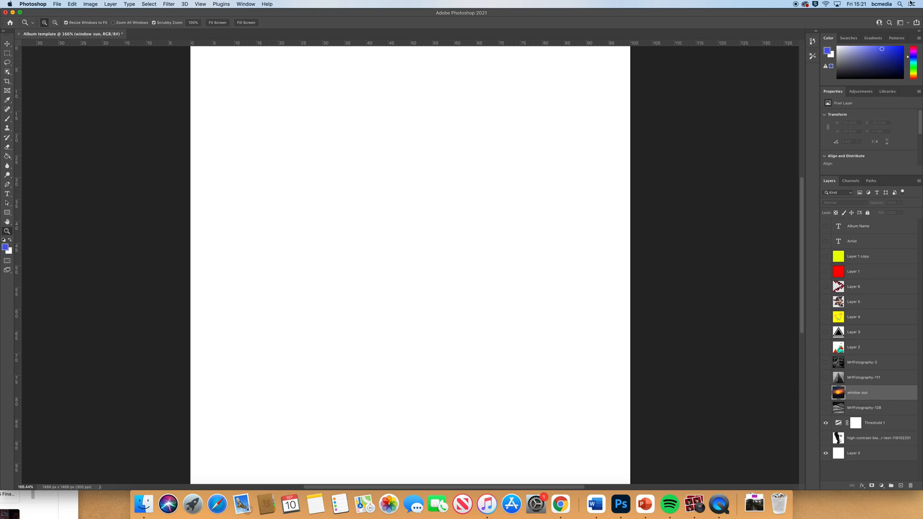
drag(882, 13, 801, 8)
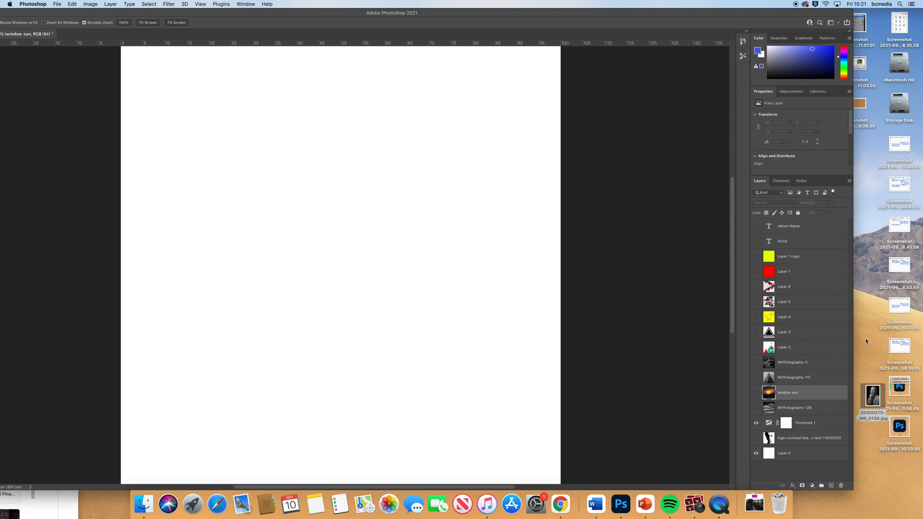
drag(874, 398, 373, 289)
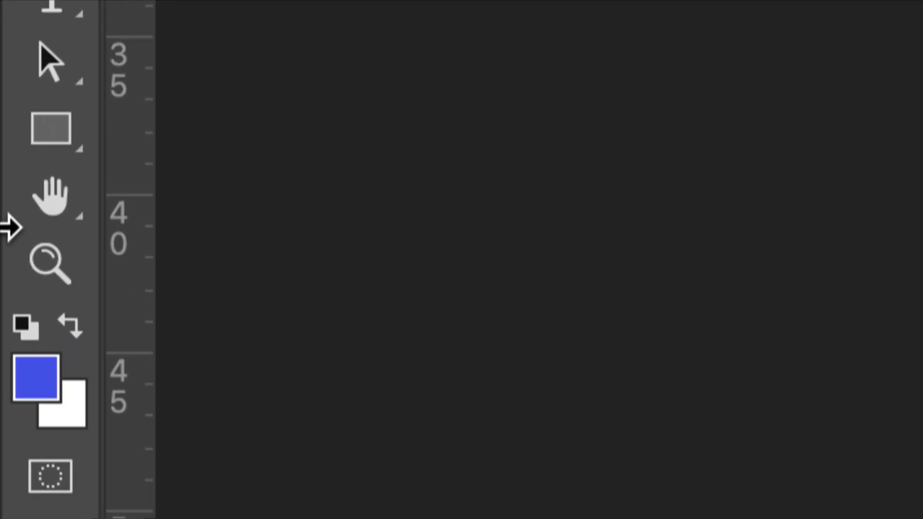
Step: Zoom the album template out to 100% so there is working space around the canvas
click(32, 262)
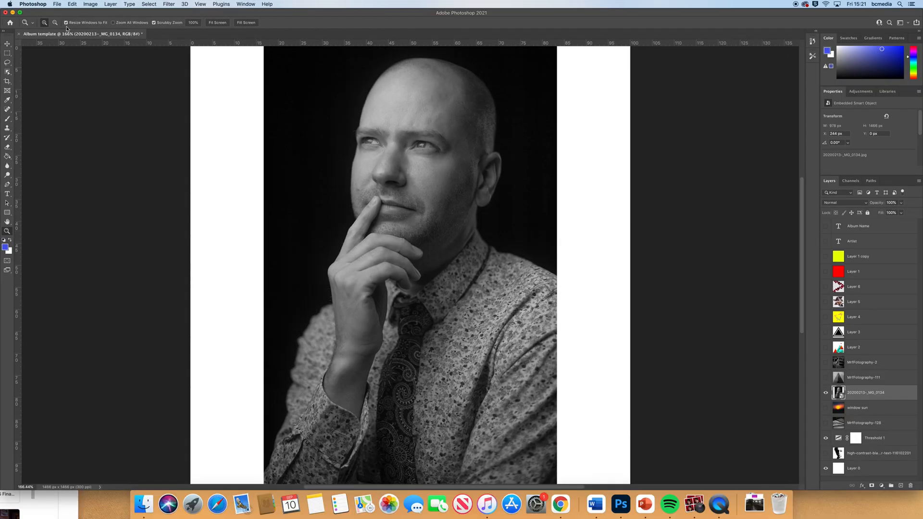
click(55, 23)
click(395, 272)
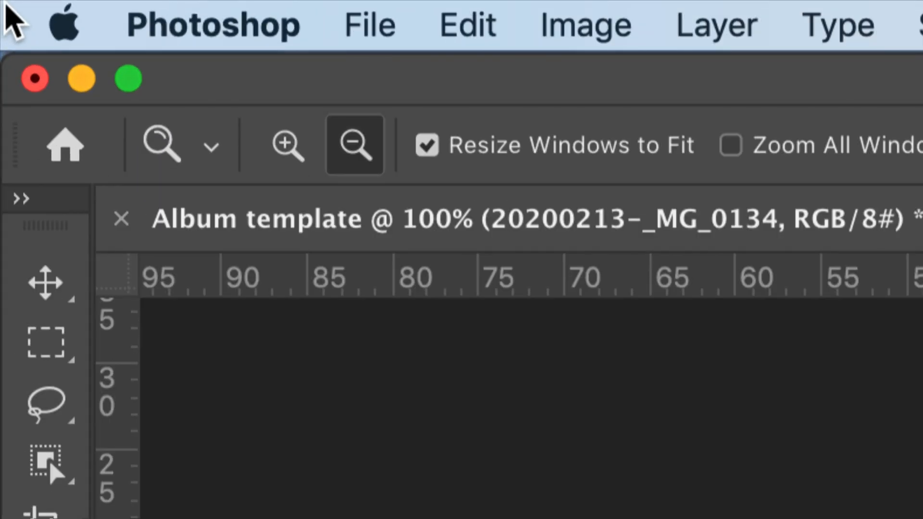
click(288, 143)
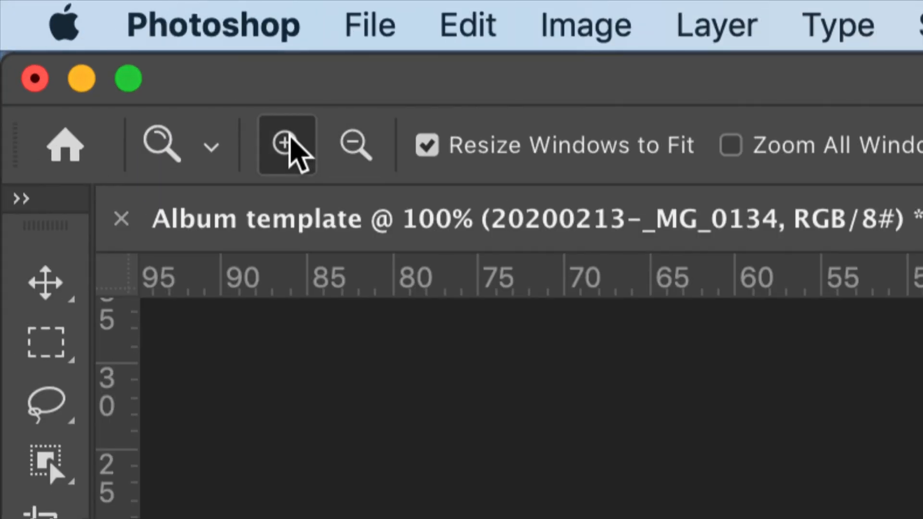
click(356, 144)
click(292, 143)
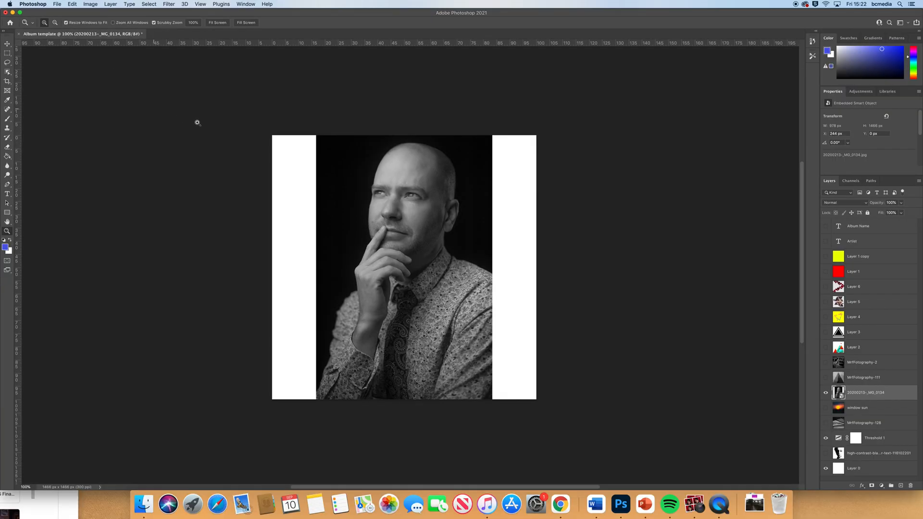
Step: Try enlarging the placed photo and stretching it horizontally with width and height unlinked, and cancel the transform
click(8, 44)
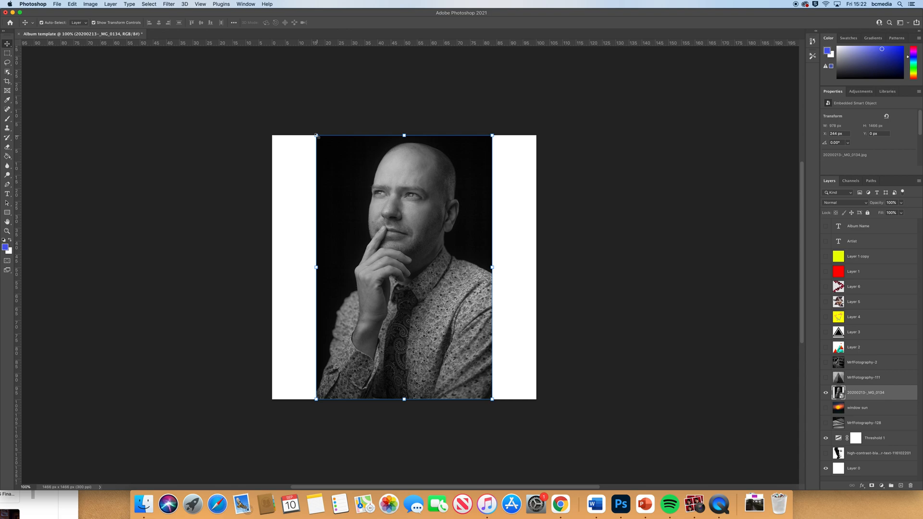
drag(317, 136, 267, 157)
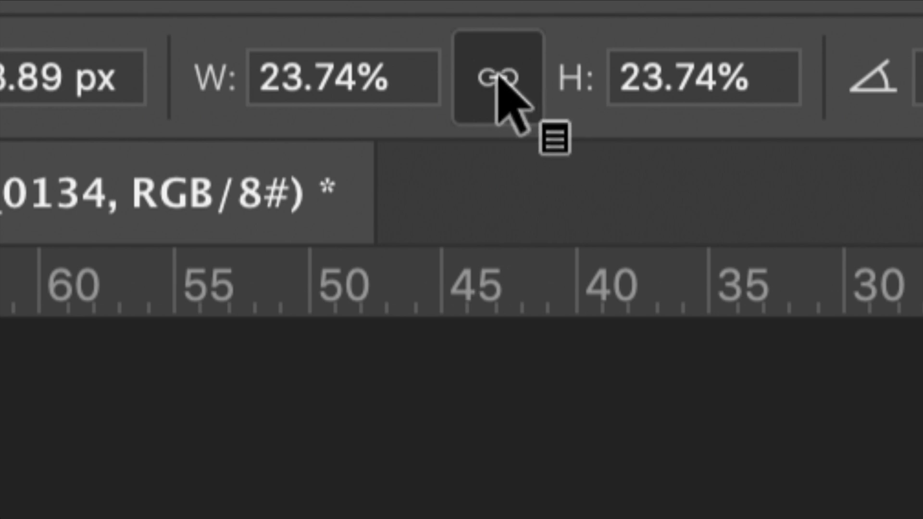
click(502, 78)
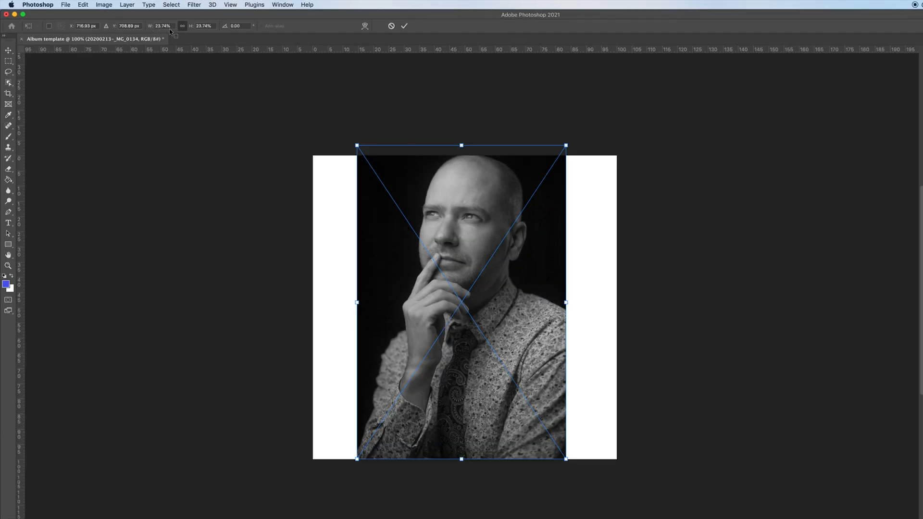
click(182, 26)
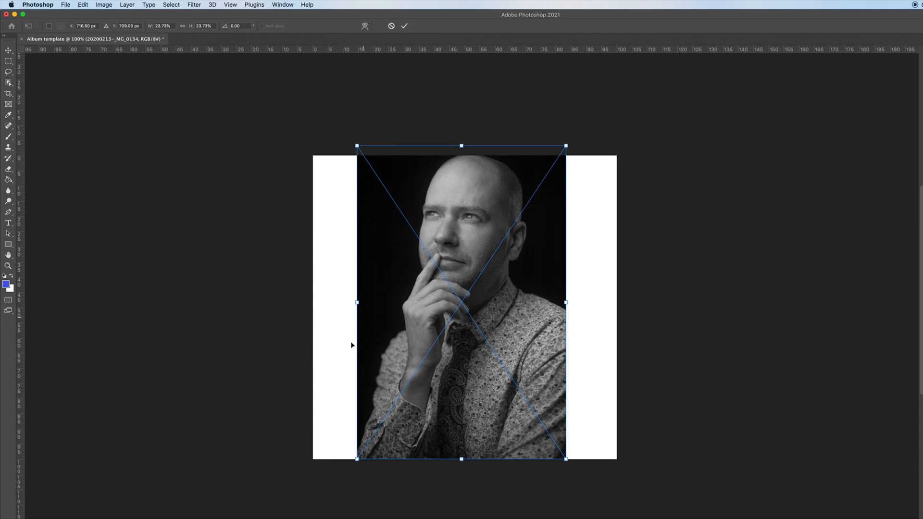
drag(356, 303, 299, 303)
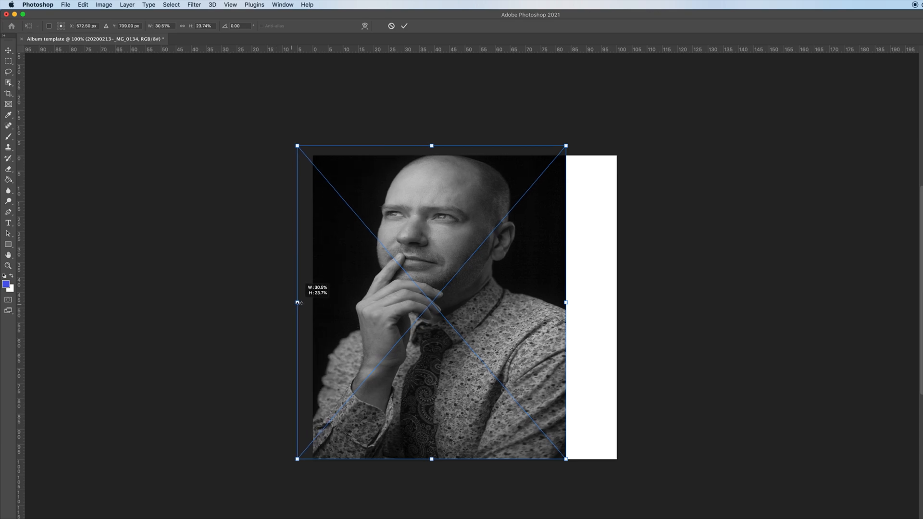
key(Escape)
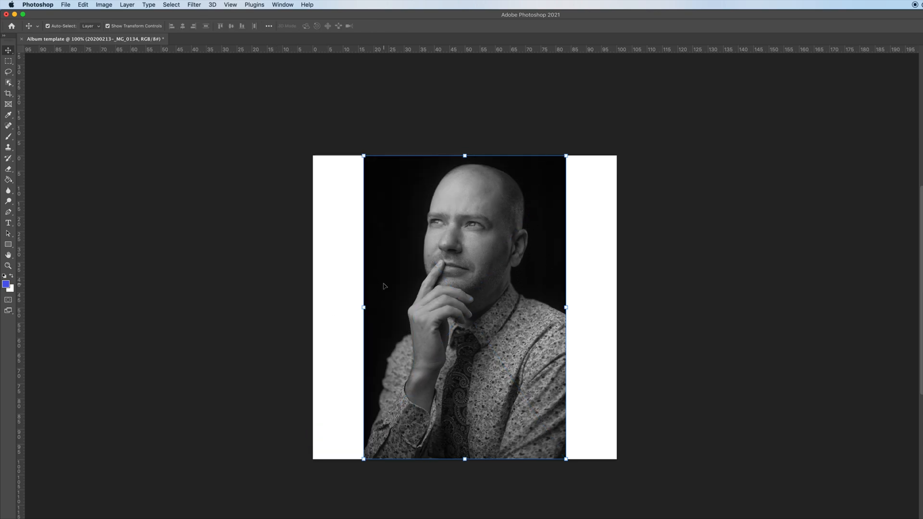
Step: Scale the placed photo to 34.83% with linked proportions, position it to cover the whole canvas, and apply the transform
click(365, 156)
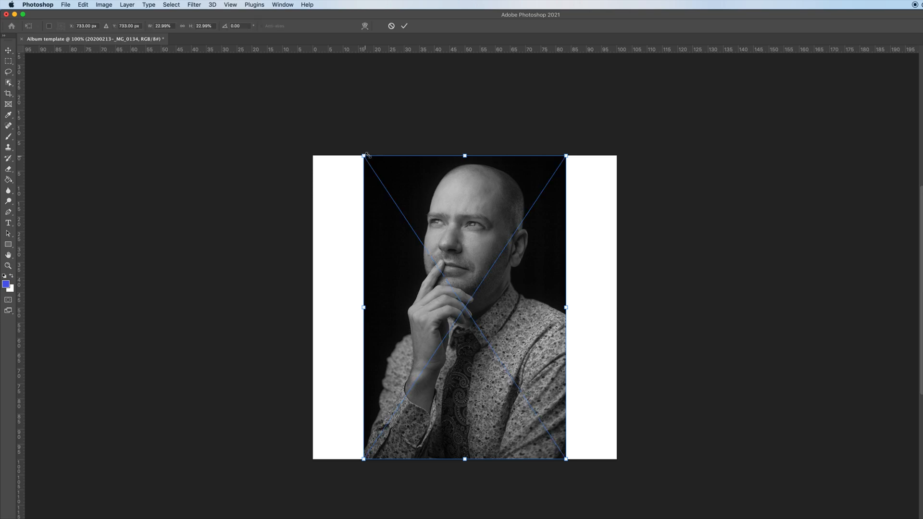
click(182, 26)
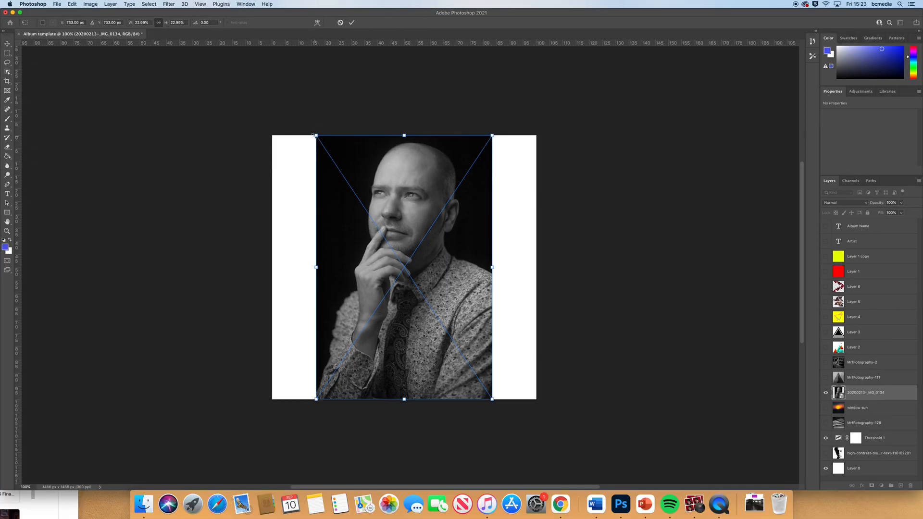
drag(313, 135, 271, 68)
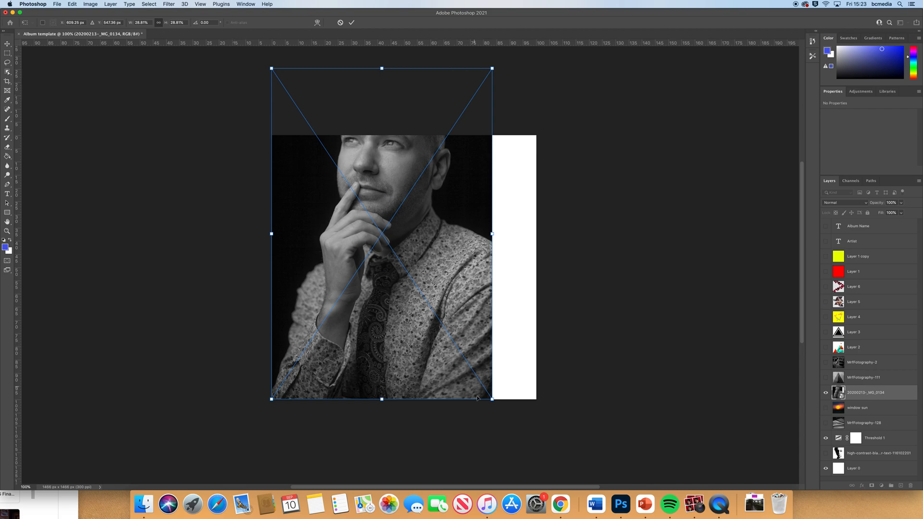
drag(492, 399, 539, 468)
drag(461, 283, 465, 345)
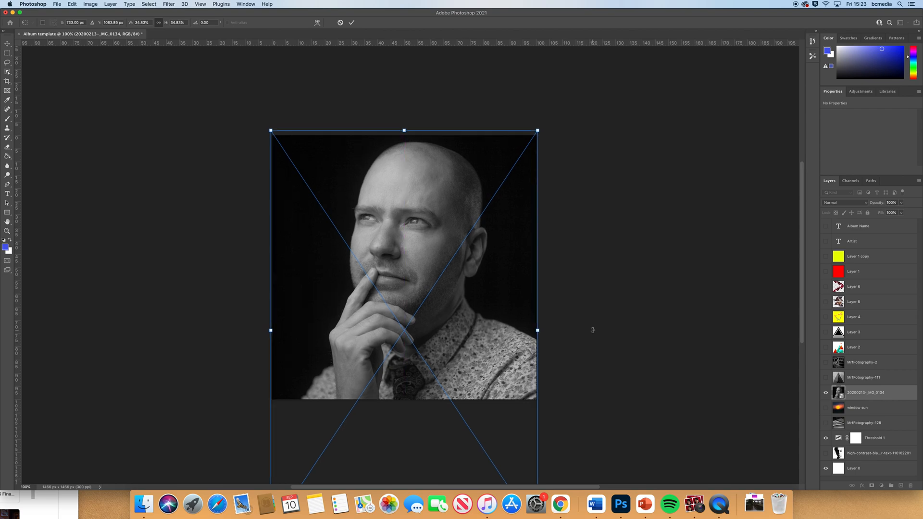
key(Return)
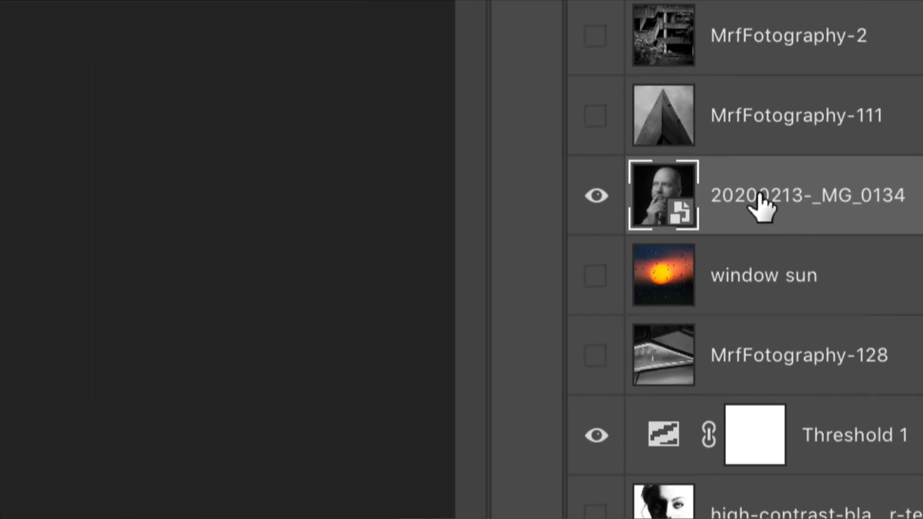
Step: Rasterize the placed 20200213-_MG_0134 photo layer
right_click(753, 185)
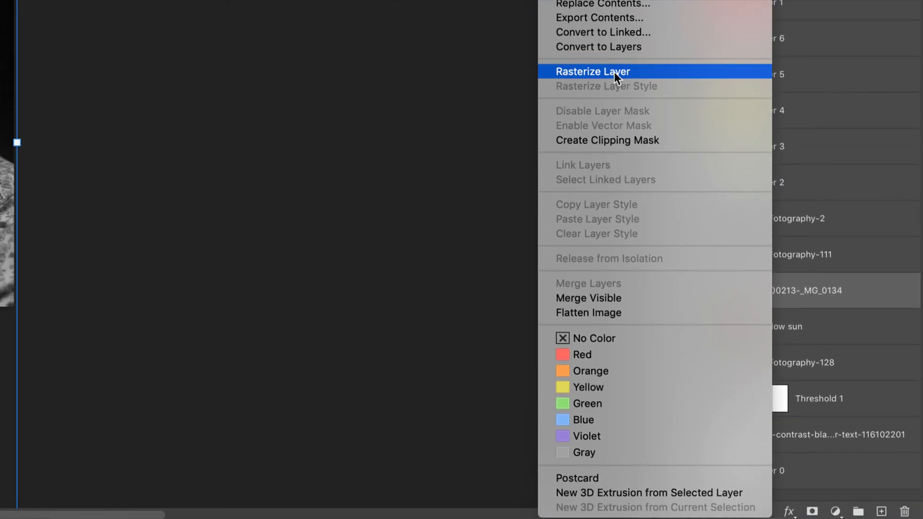
click(613, 71)
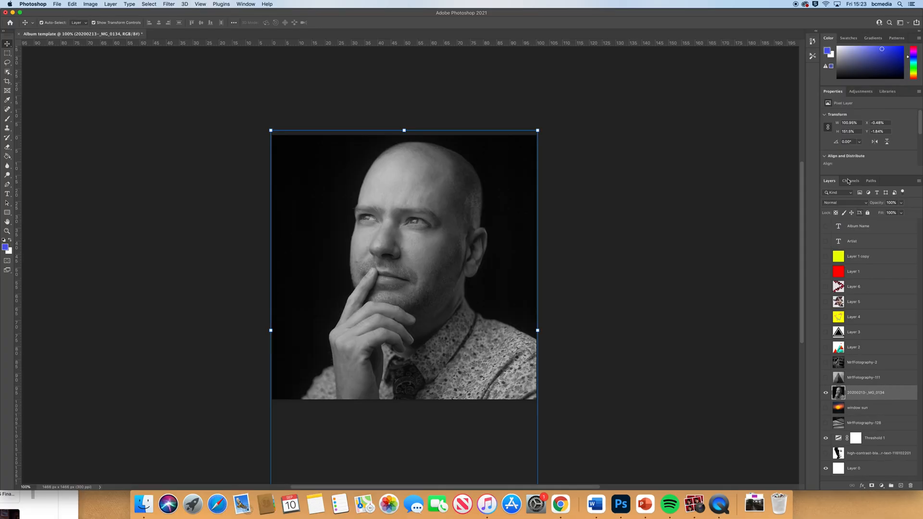
Step: Move the application window aside to look at the original photo file on the desktop, and move it back
drag(865, 15, 627, 8)
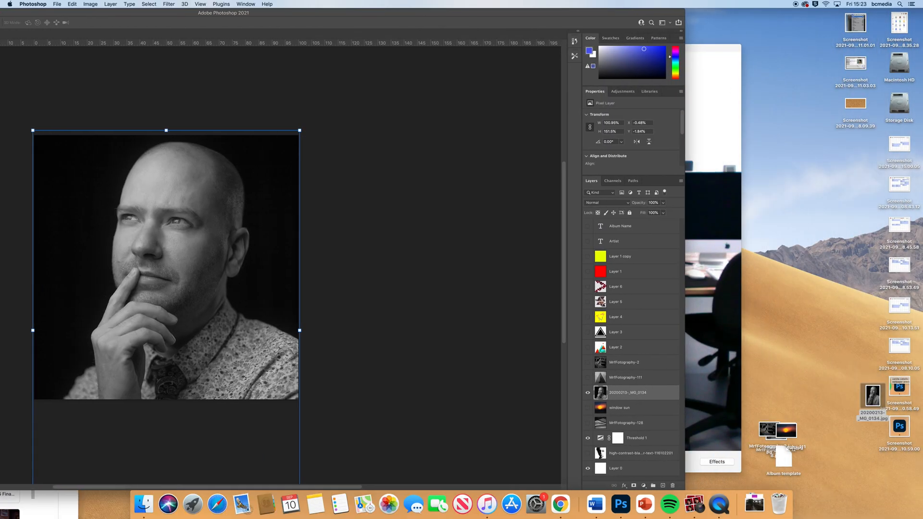
drag(465, 16, 702, 4)
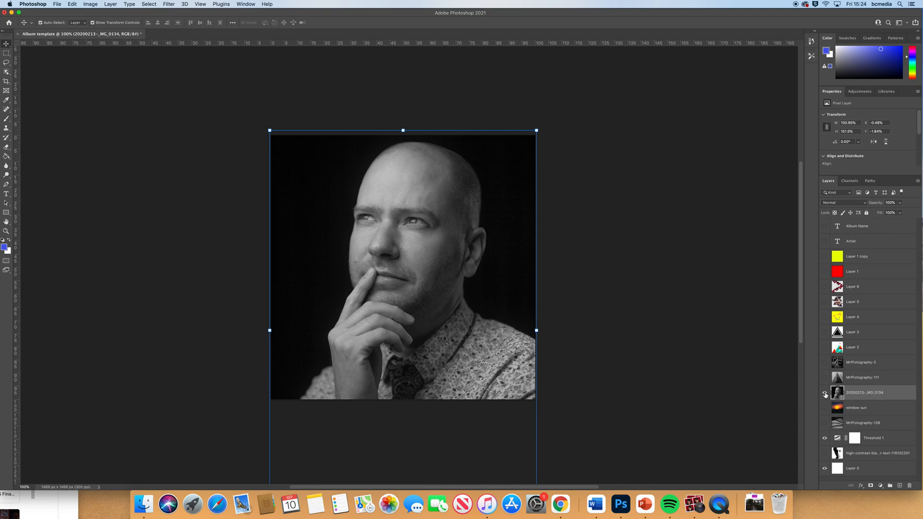
Step: Move the 20200213-_MG_0134 layer directly below the Threshold 1 adjustment and show Layer 4
drag(896, 394, 899, 447)
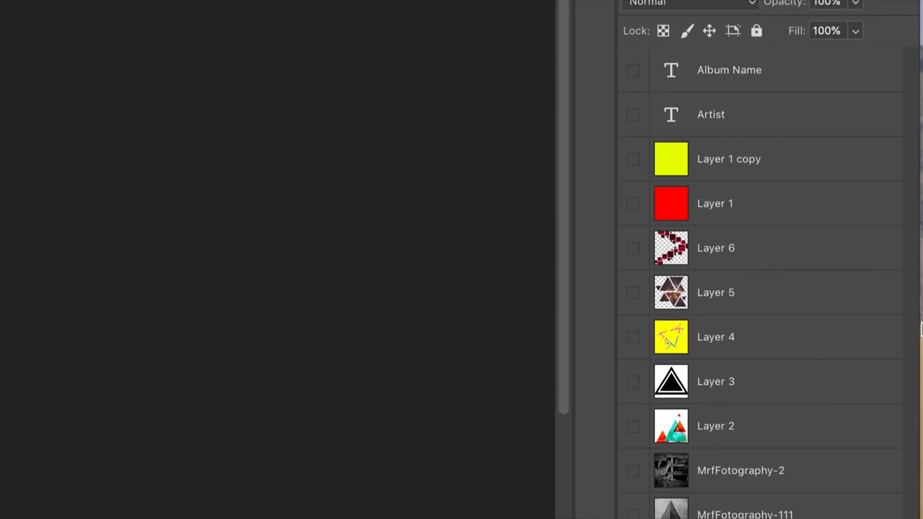
click(632, 338)
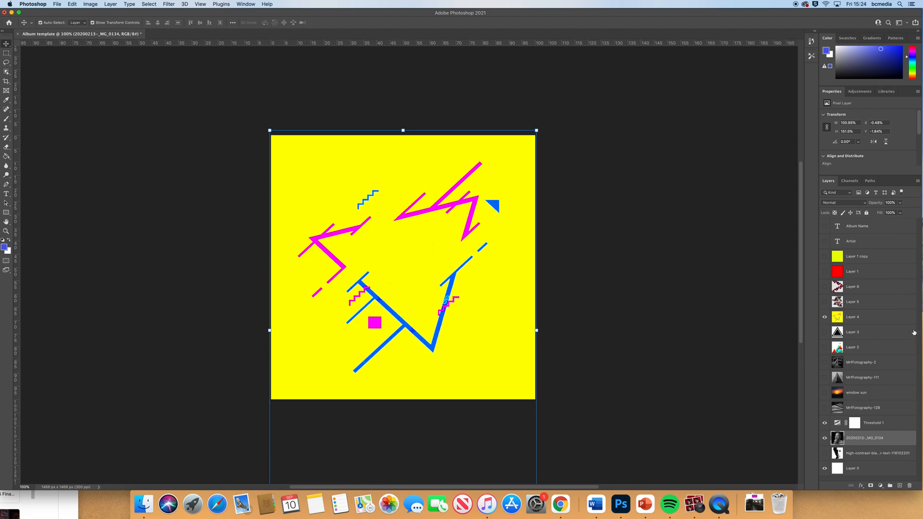
click(867, 204)
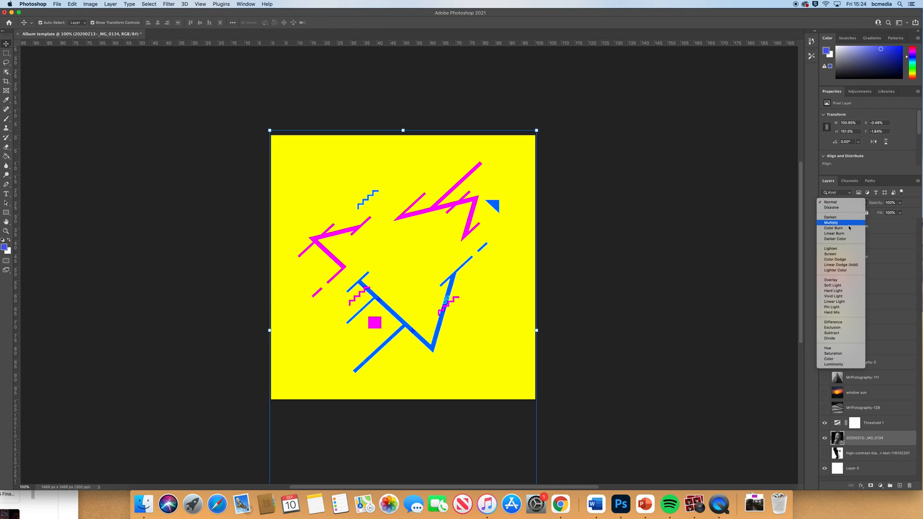
click(849, 236)
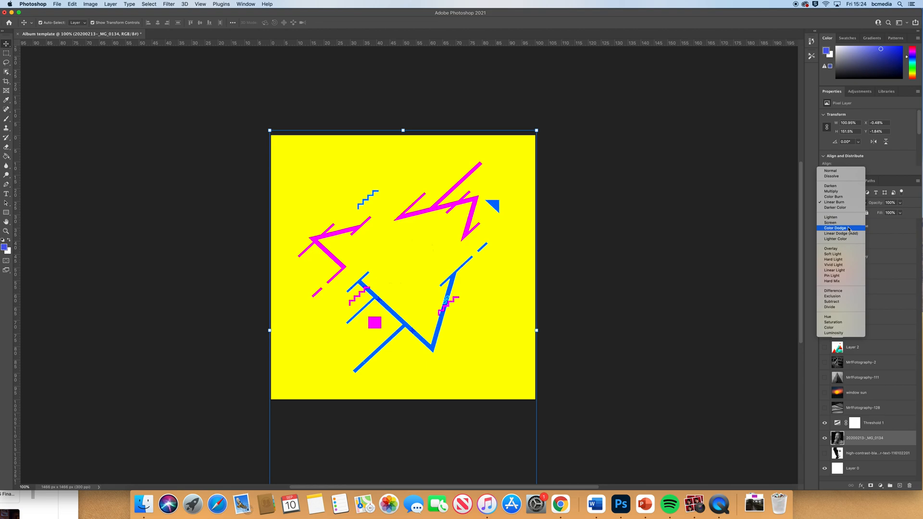
click(848, 229)
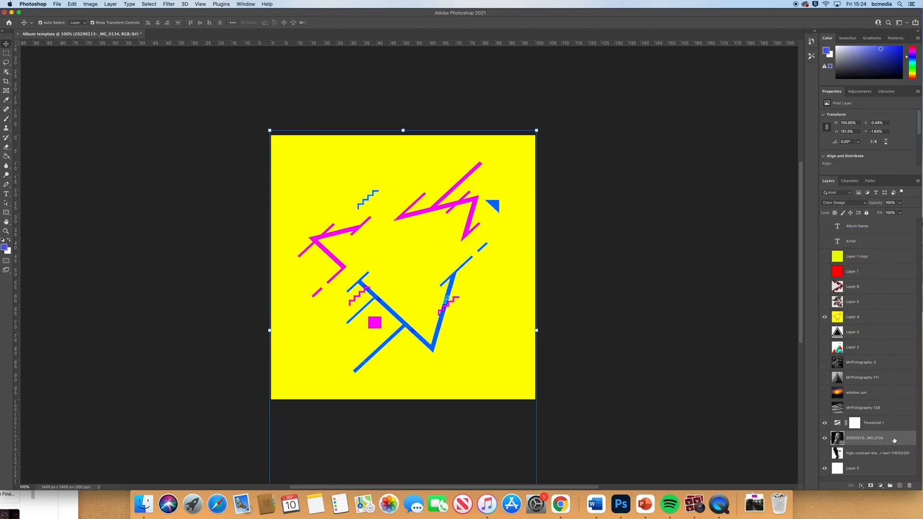
click(863, 203)
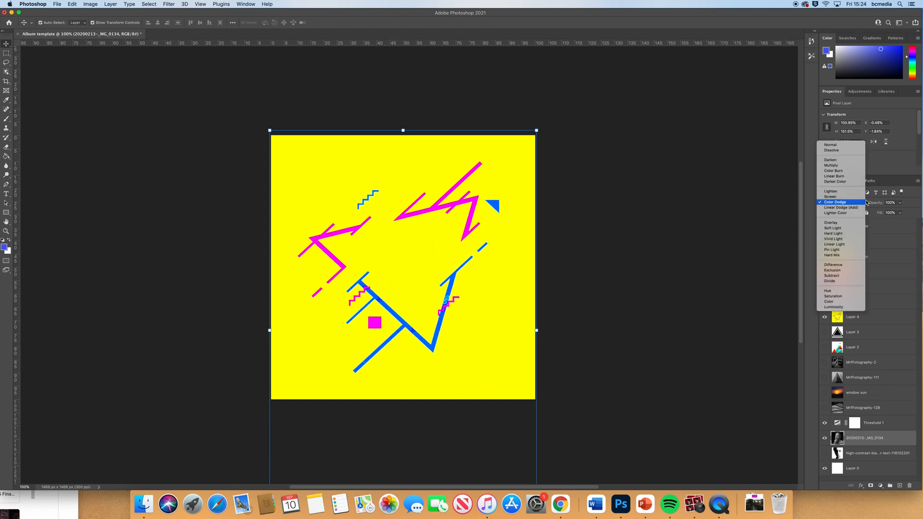
click(836, 145)
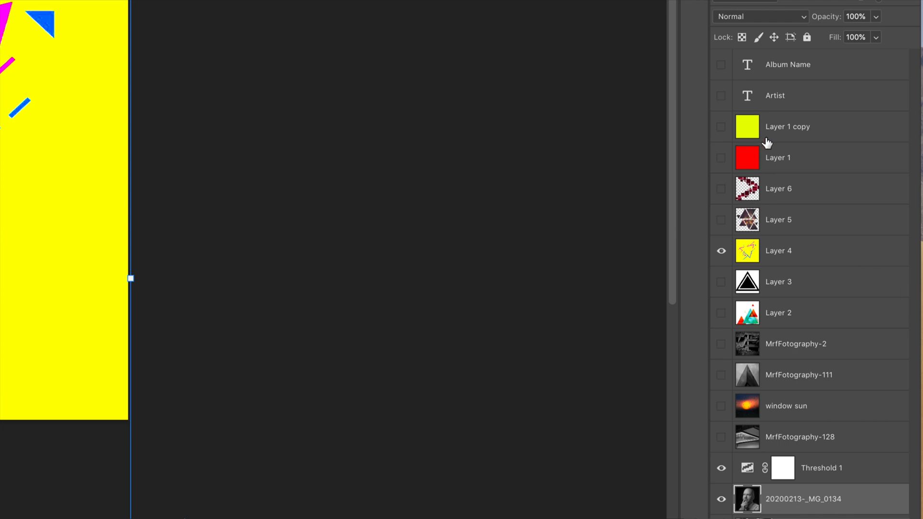
Step: Set the blend mode of Layer 4, the yellow graphic, to Subtract
click(774, 251)
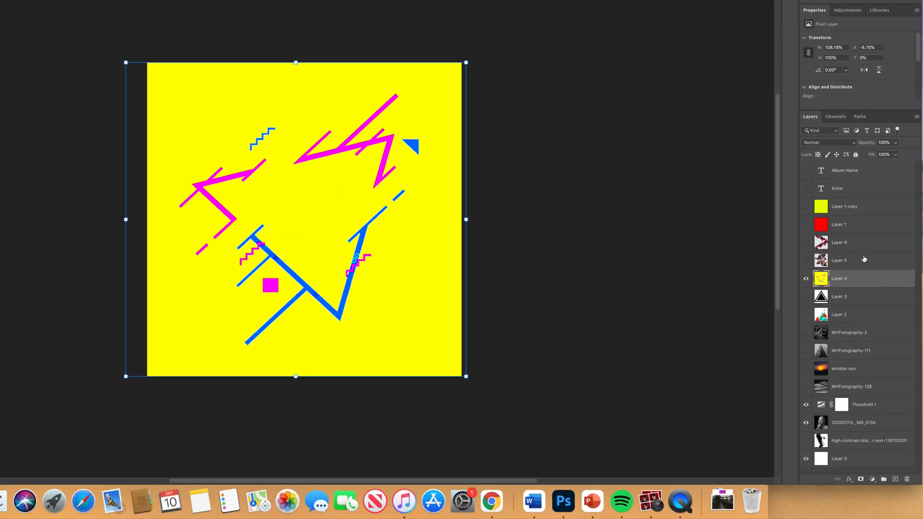
click(853, 143)
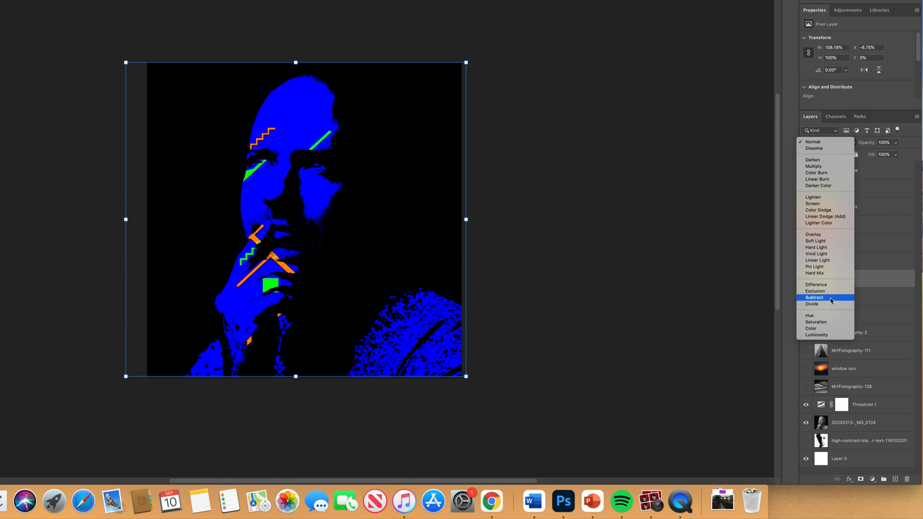
click(831, 299)
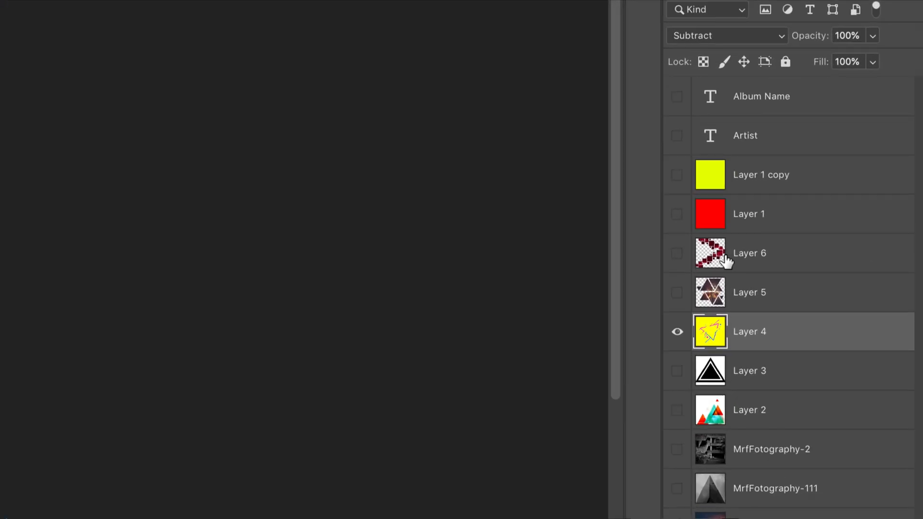
Step: Show Layer 6, try Layer 4 in Normal blend mode, and undo that blend mode change
click(676, 253)
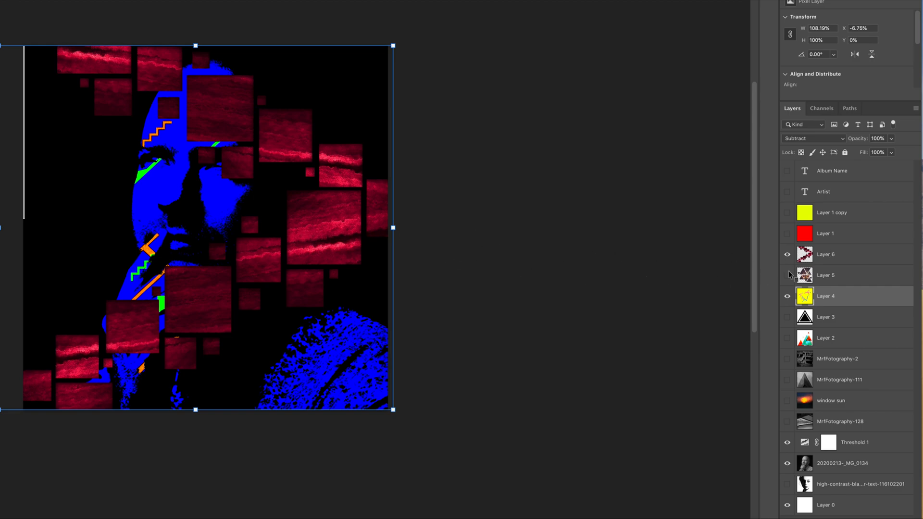
click(833, 140)
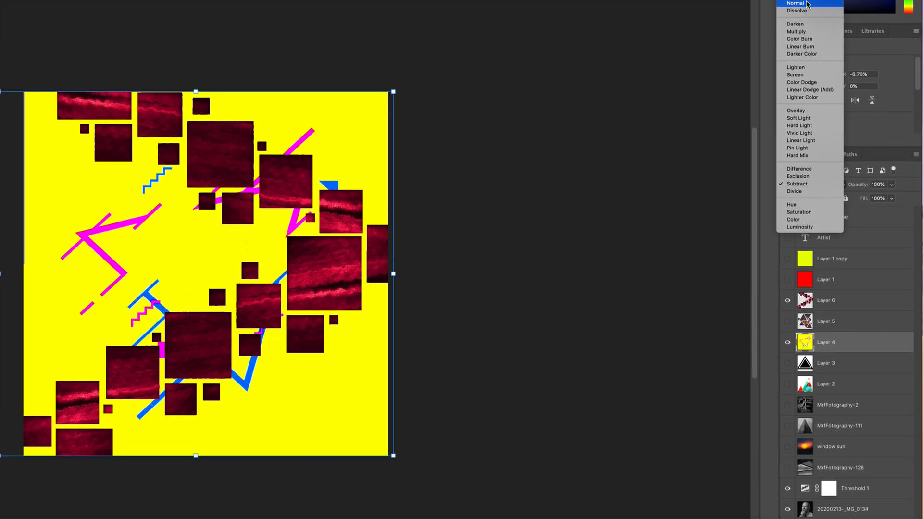
click(807, 4)
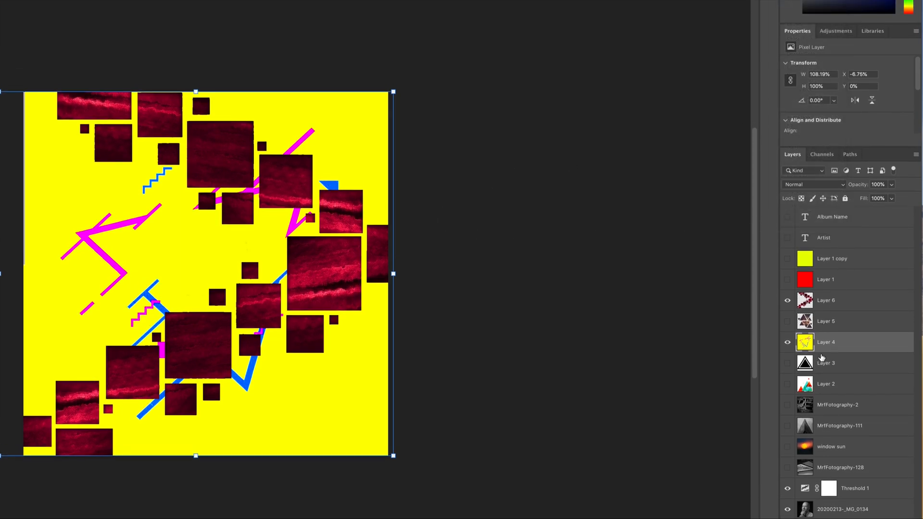
key(ctrl+z)
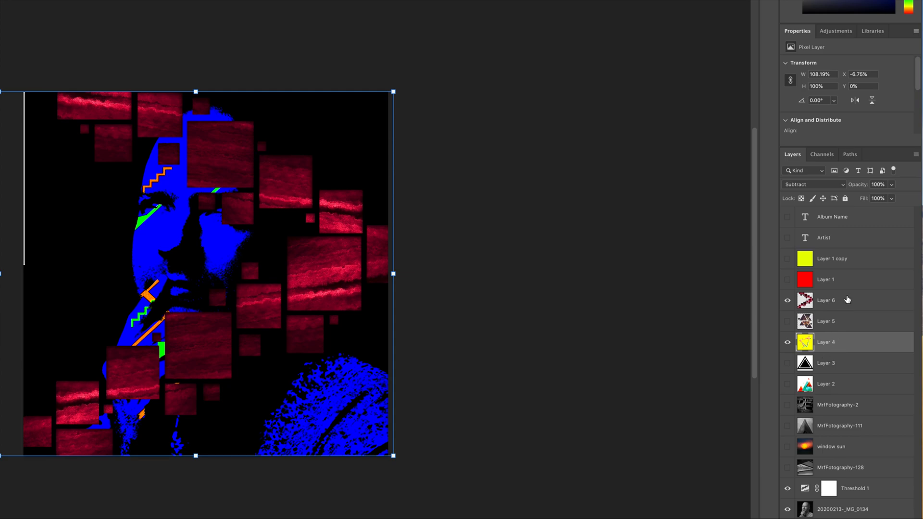
Step: Preview blend modes such as Hard Mix on Layer 6 and keep it at Normal
click(875, 307)
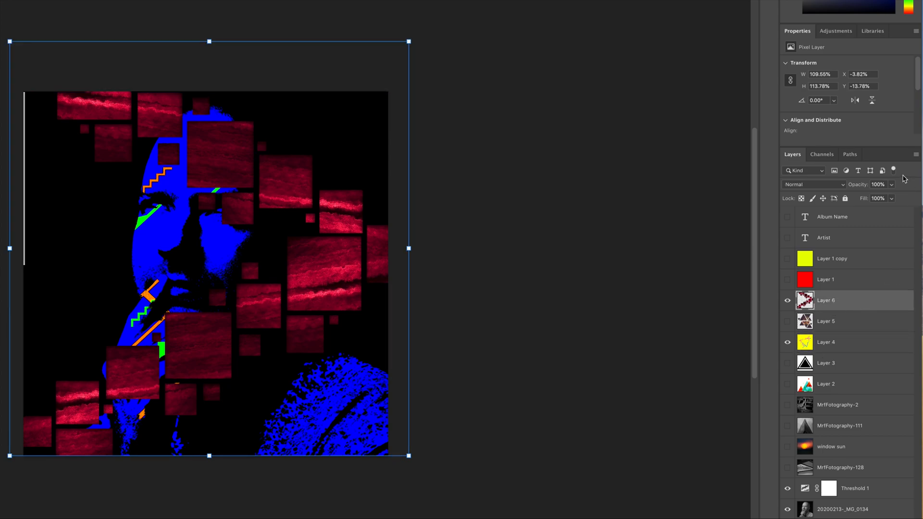
click(842, 185)
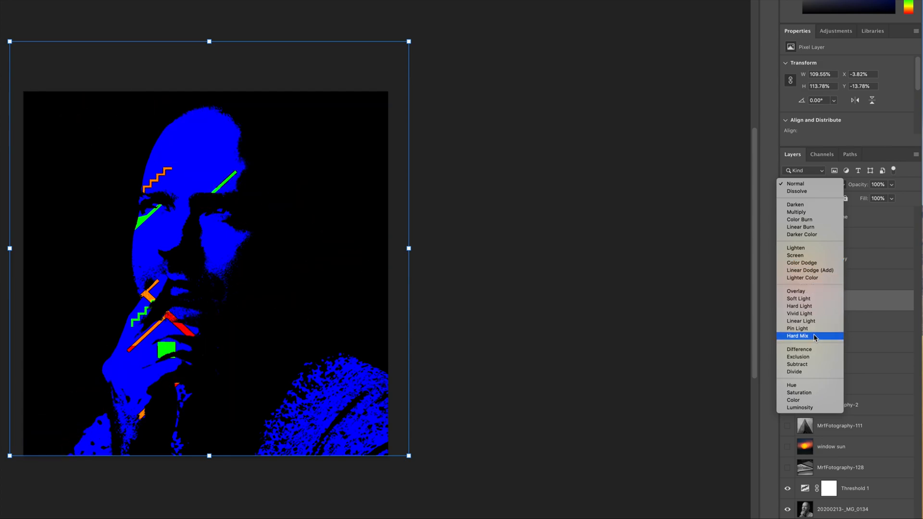
click(804, 185)
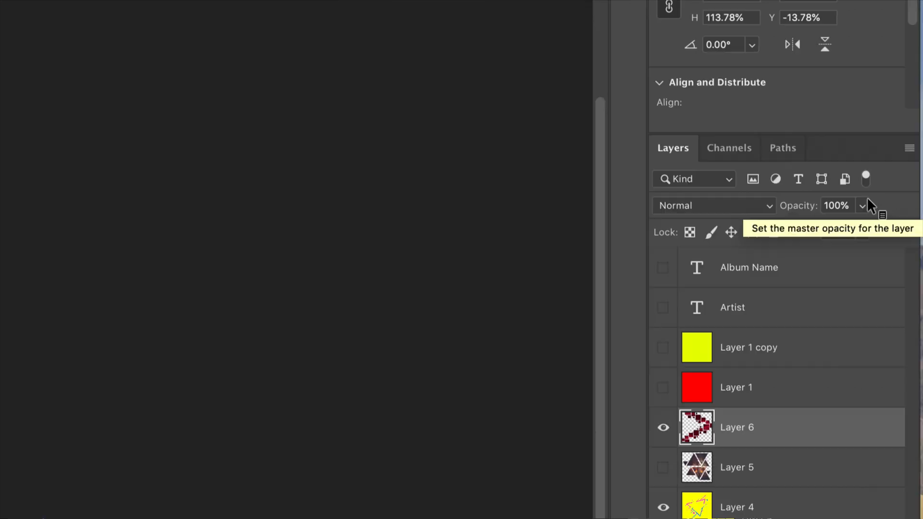
Step: Try reducing Layer 6's opacity to about 42%, restore it to 100%, and hide the layer
click(815, 209)
drag(820, 254, 784, 260)
drag(888, 213, 878, 216)
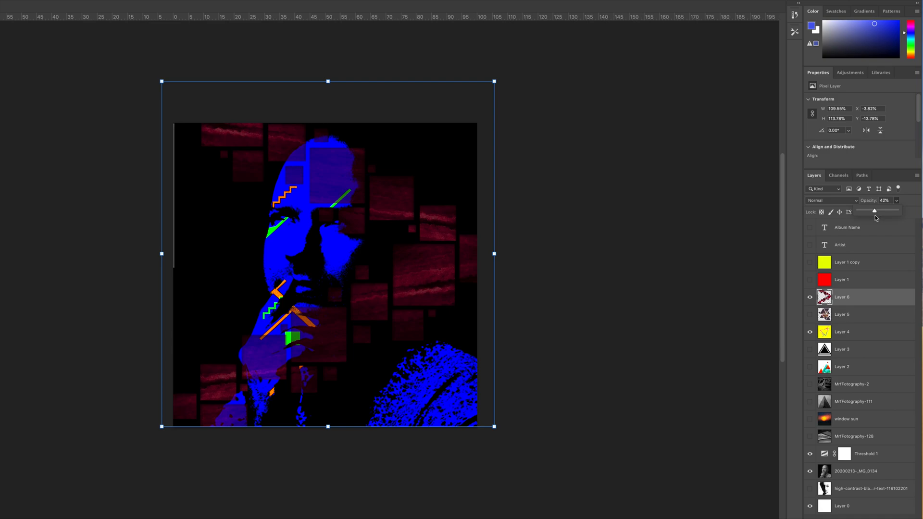
drag(875, 215, 883, 219)
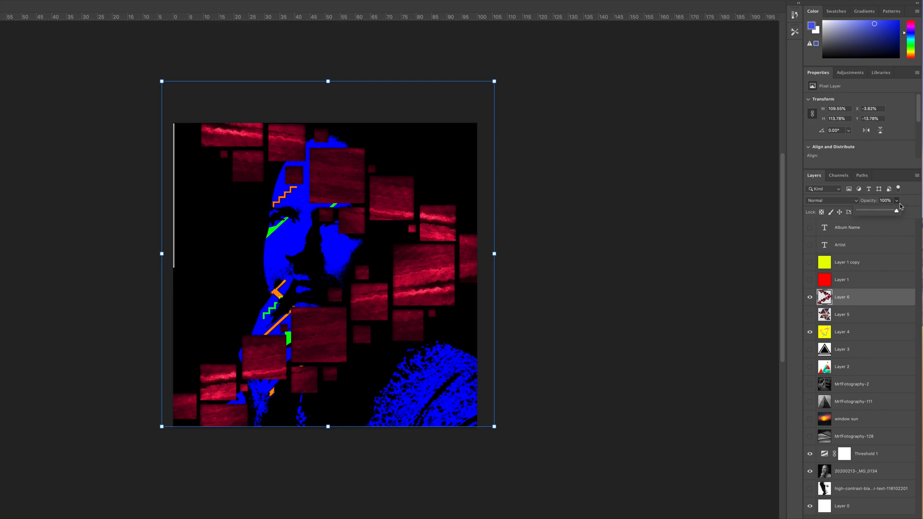
click(809, 297)
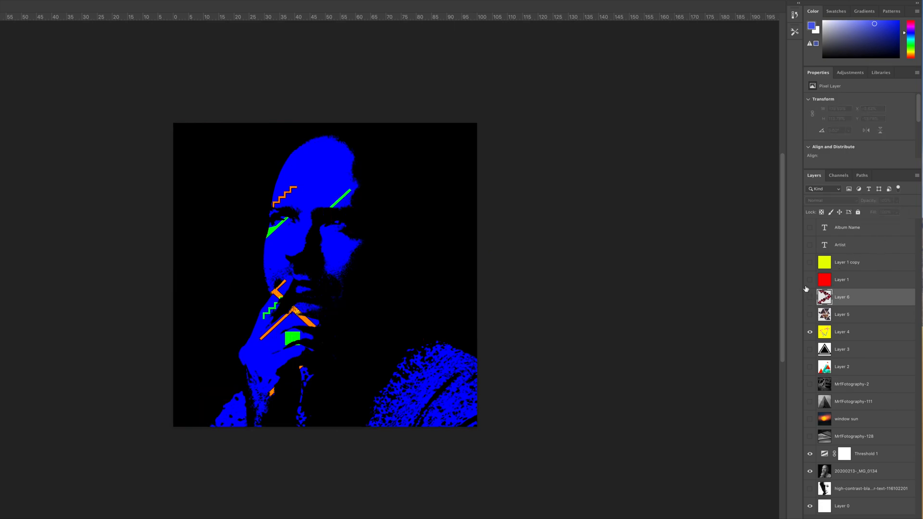
Step: Show the red Layer 1 and set its opacity to 50%
click(810, 279)
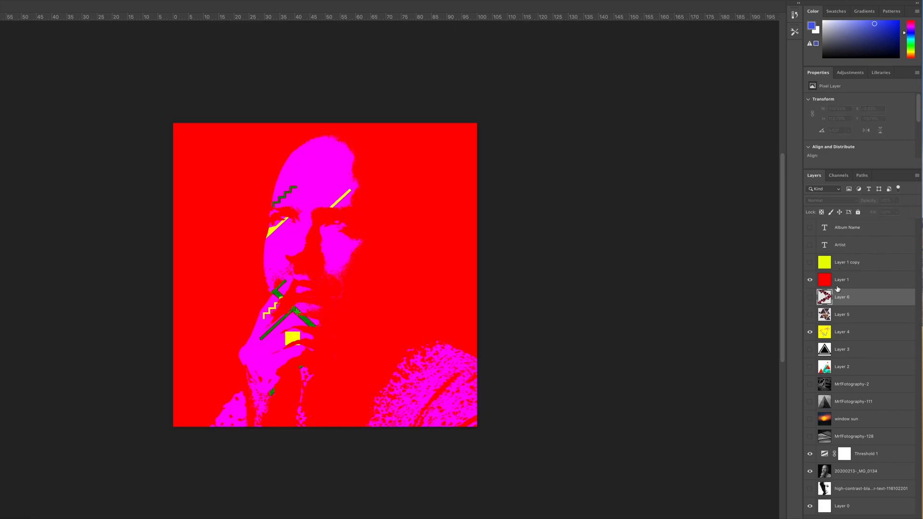
click(853, 283)
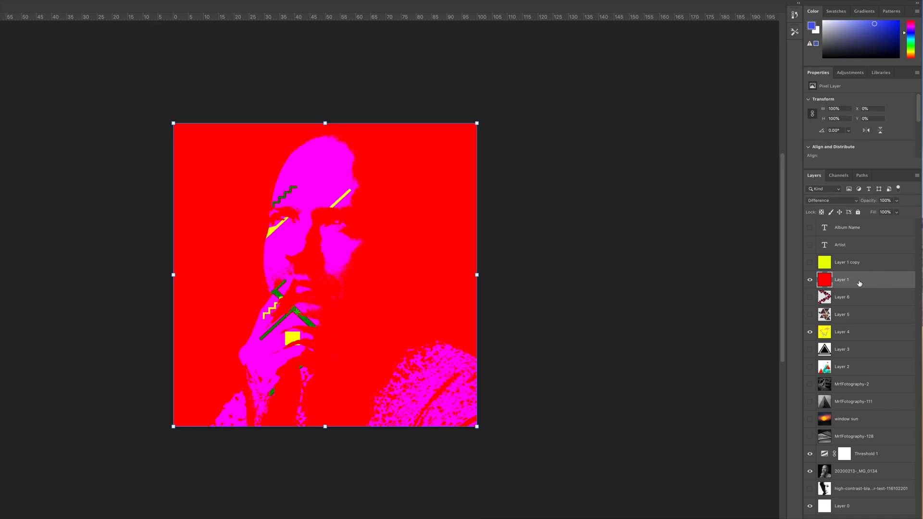
click(897, 201)
drag(891, 211, 880, 214)
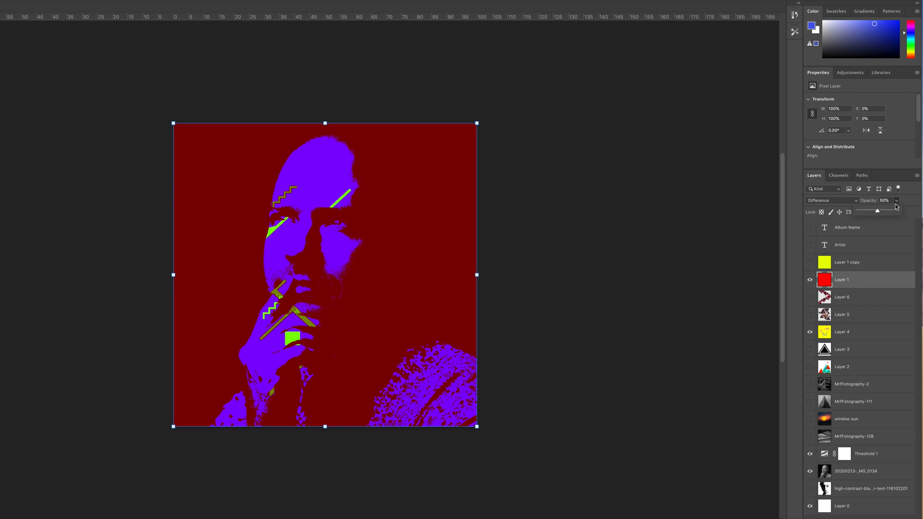
click(896, 202)
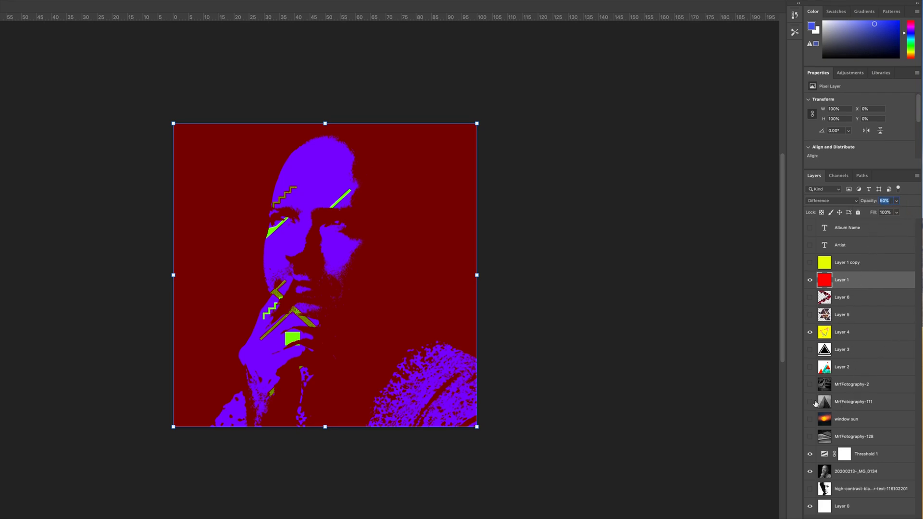
Step: Move the MrfFotography-111 layer directly above Layer 1, show it, and set its blend mode to Hard Light
drag(867, 408, 821, 278)
click(809, 282)
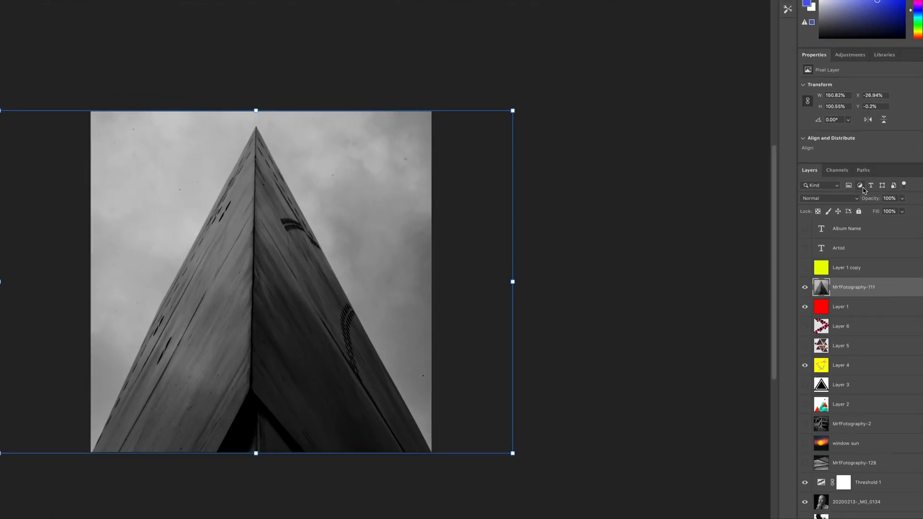
click(836, 212)
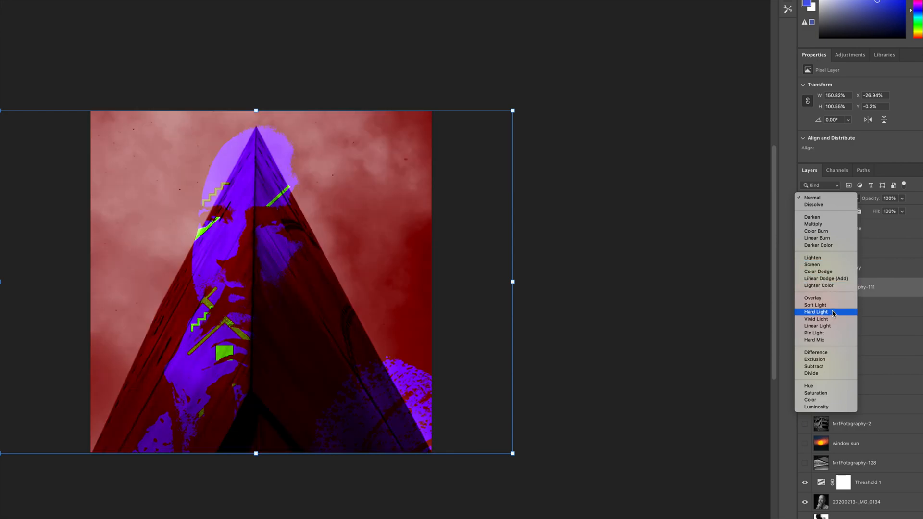
click(833, 313)
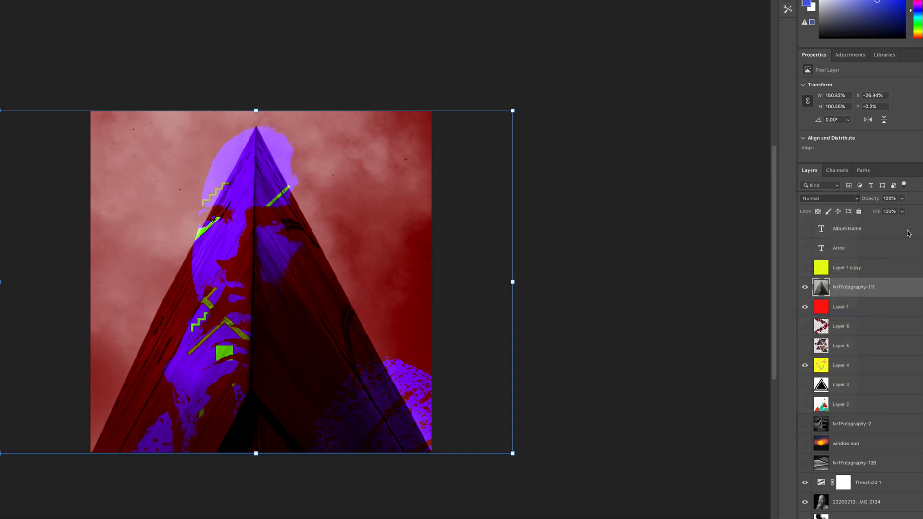
Step: Reduce the opacity of the MrfFotography-111 layer to 20%
click(902, 198)
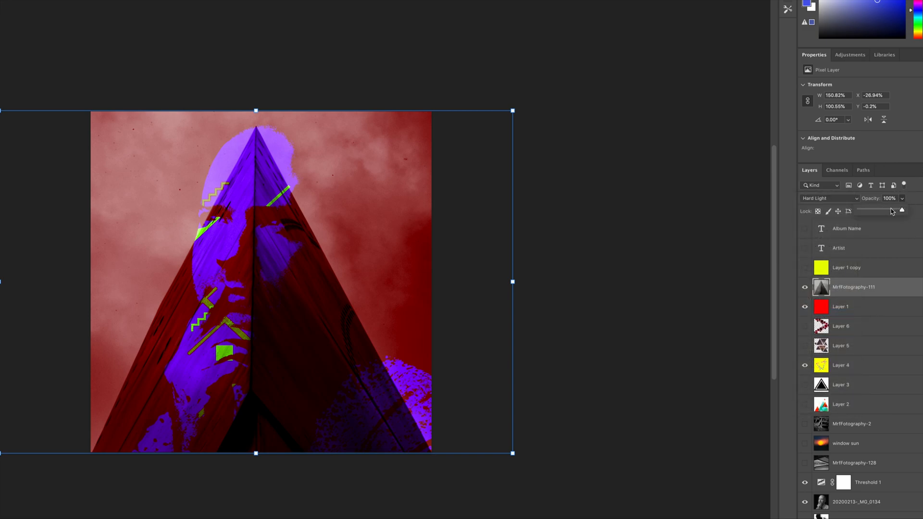
click(878, 210)
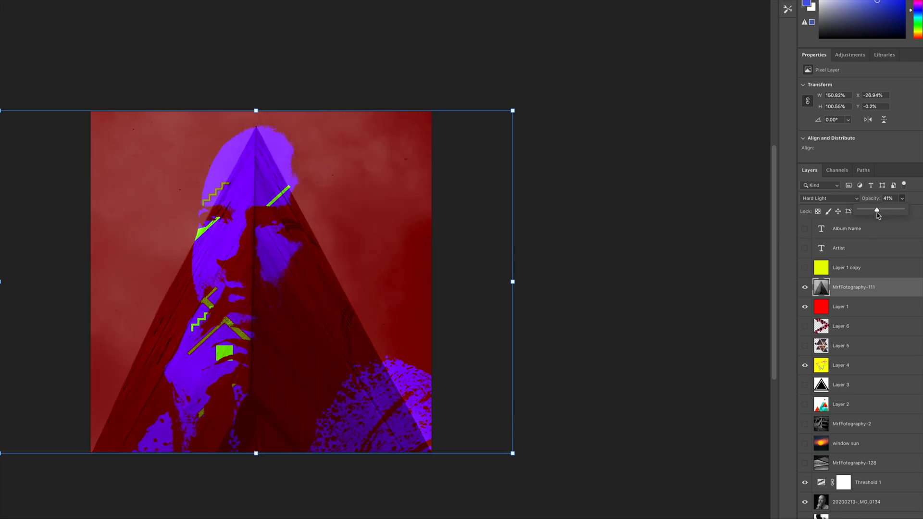
drag(877, 214, 875, 215)
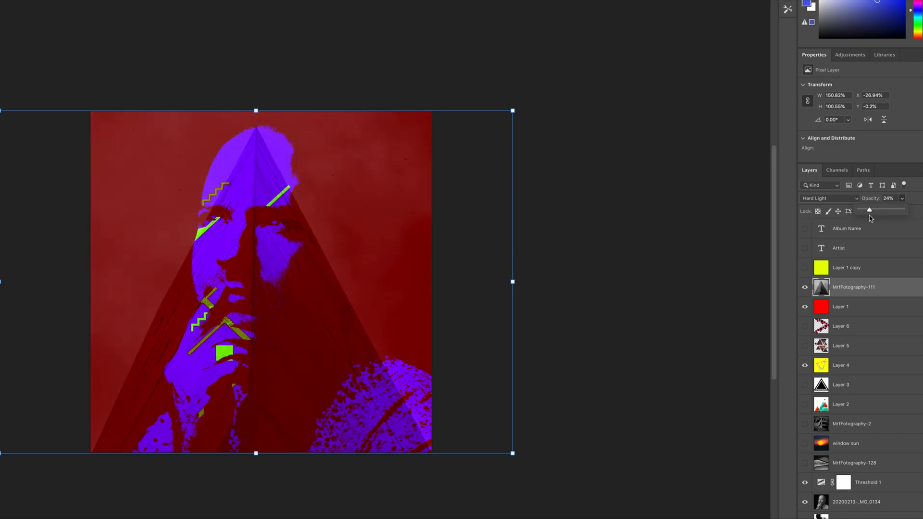
drag(871, 219, 870, 220)
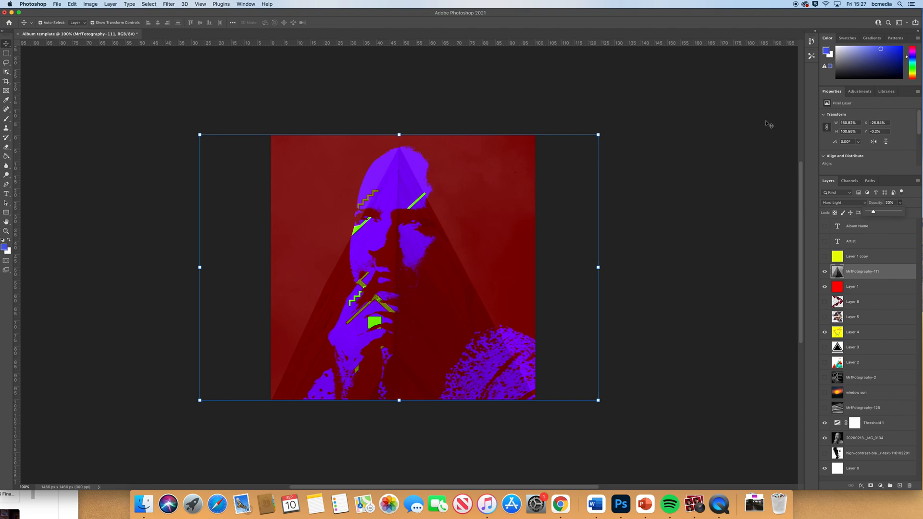
Step: Switch to Photo Booth
click(695, 504)
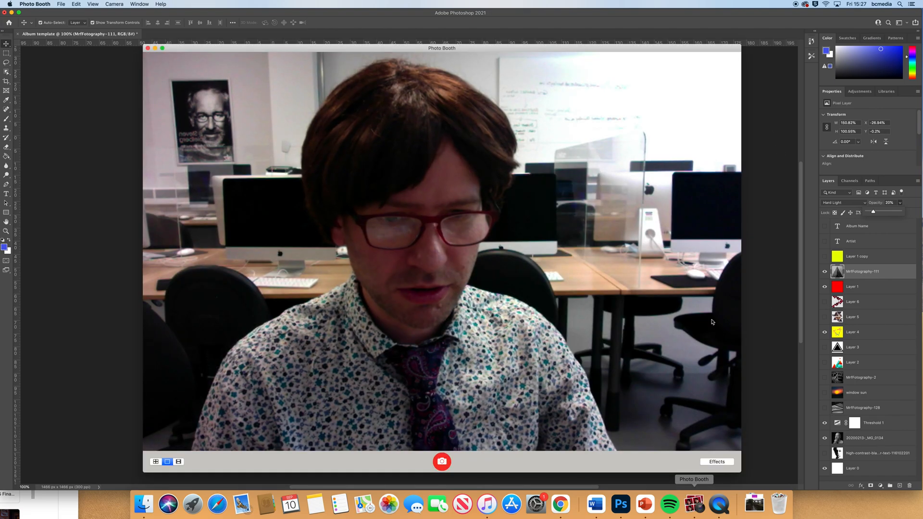